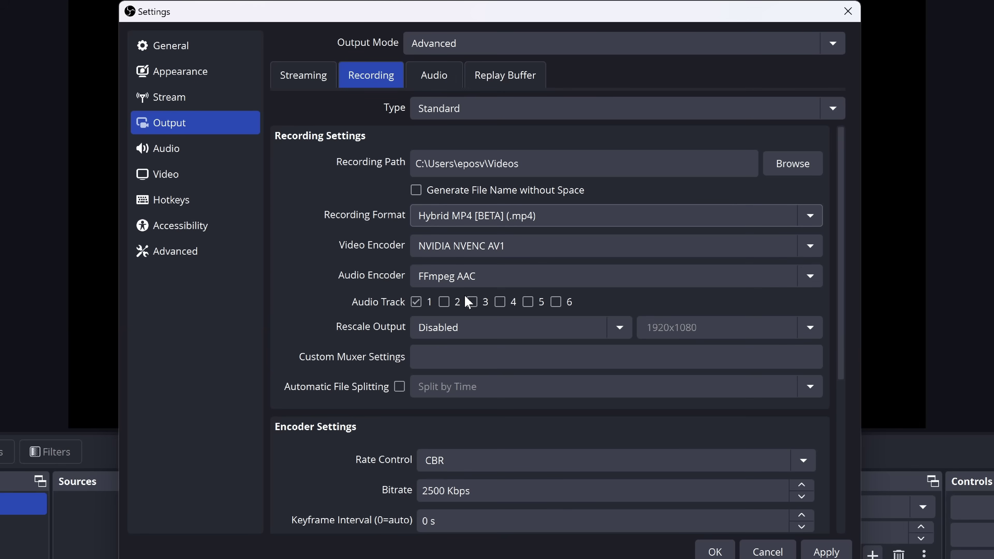
Keep NVENC AV1 video, switch audio to FFmpeg PCM (32-bit float), and set Add Chapter Marker to Alt+7
{"action": "left_click", "coordinate": [474, 246]}
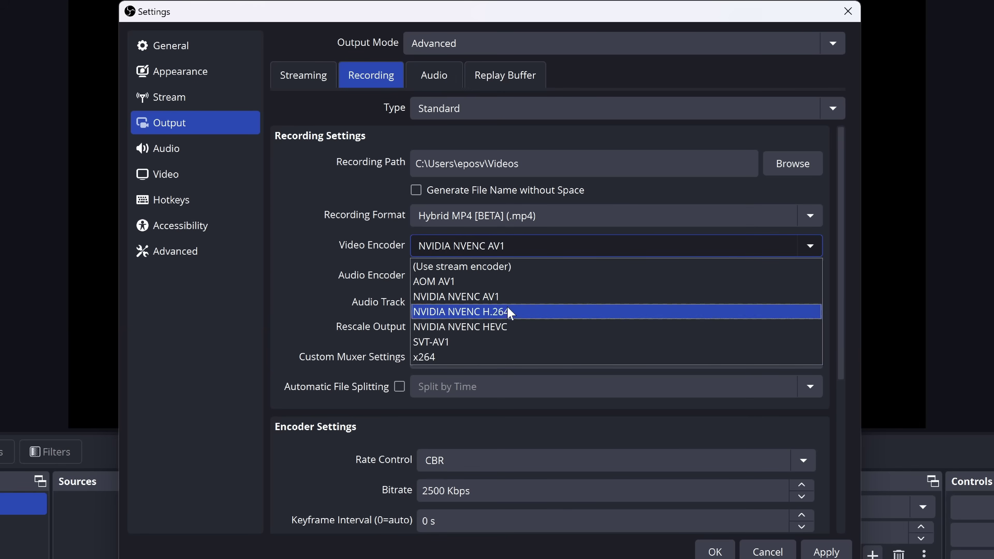
{"action": "left_click", "coordinate": [522, 289]}
{"action": "left_click", "coordinate": [483, 278]}
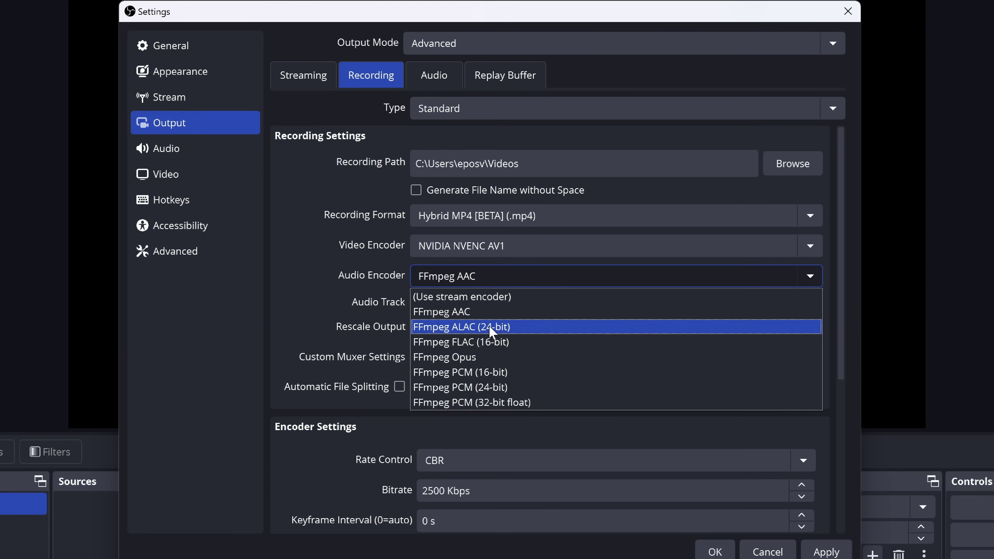
{"action": "left_click", "coordinate": [493, 403]}
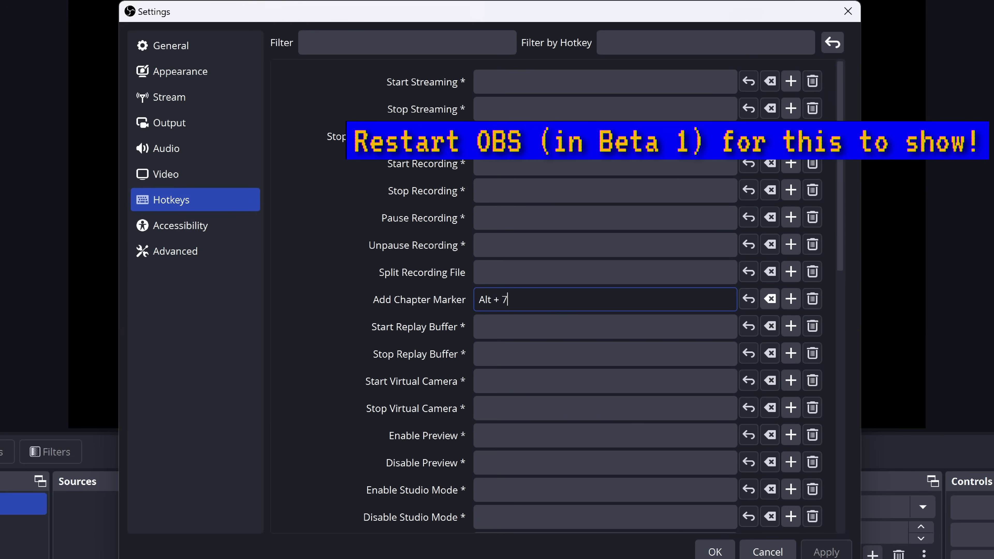
{"action": "left_click", "coordinate": [468, 270]}
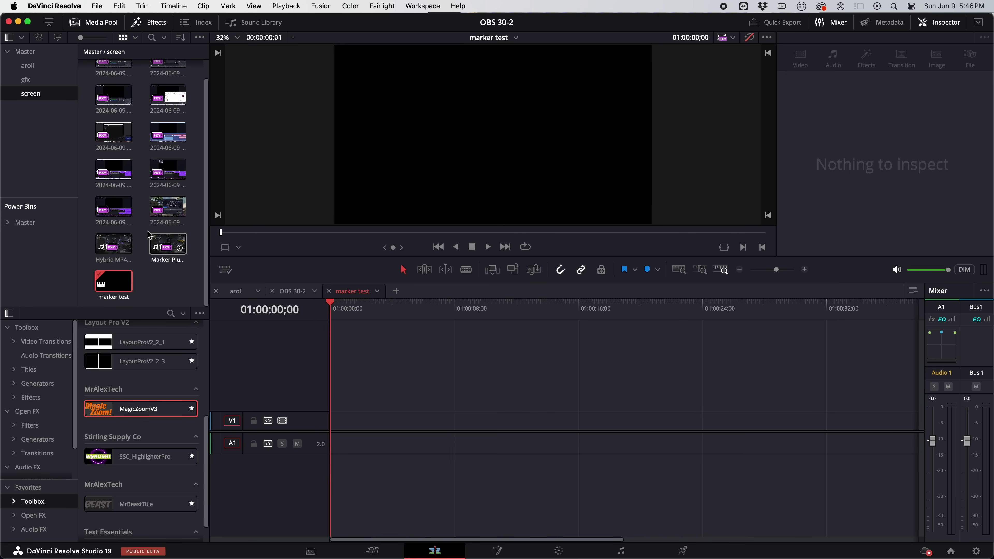
Place Hybrid MP4 Test 1 on the marker test timeline, jump to its 10-second marker, and enlarge V1
{"action": "mouse_move", "coordinate": [113, 245]}
{"action": "left_mouse_down"}
{"action": "mouse_move", "coordinate": [306, 376]}
{"action": "mouse_move", "coordinate": [333, 421]}
{"action": "mouse_move", "coordinate": [343, 421]}
{"action": "left_mouse_up"}
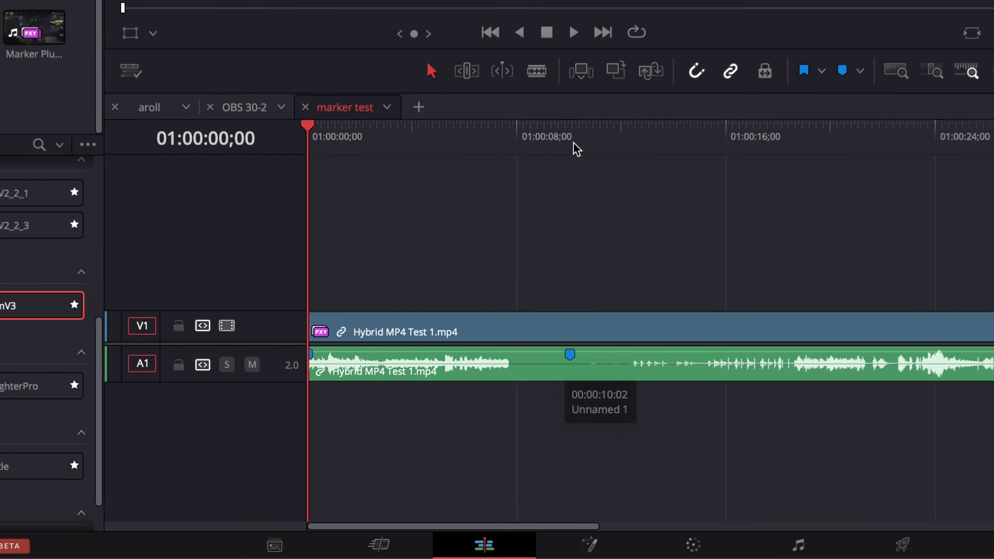
{"action": "left_click", "coordinate": [486, 304]}
{"action": "left_click_drag", "start_coordinate": [297, 315], "coordinate": [299, 218]}
{"action": "scroll", "coordinate": [708, 242], "scroll_direction": "down", "scroll_amount": 5}
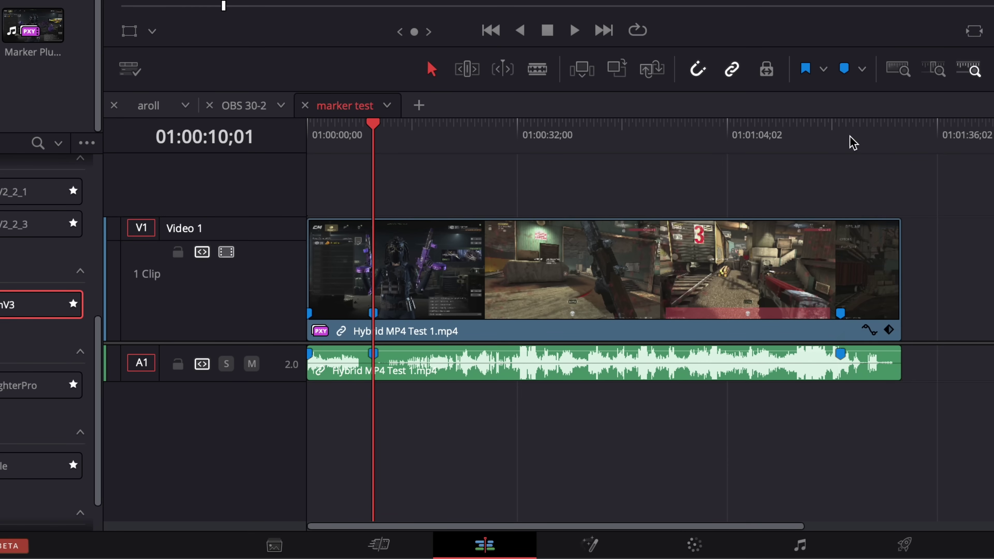
{"action": "scroll", "coordinate": [848, 235], "scroll_direction": "up", "scroll_amount": 5}
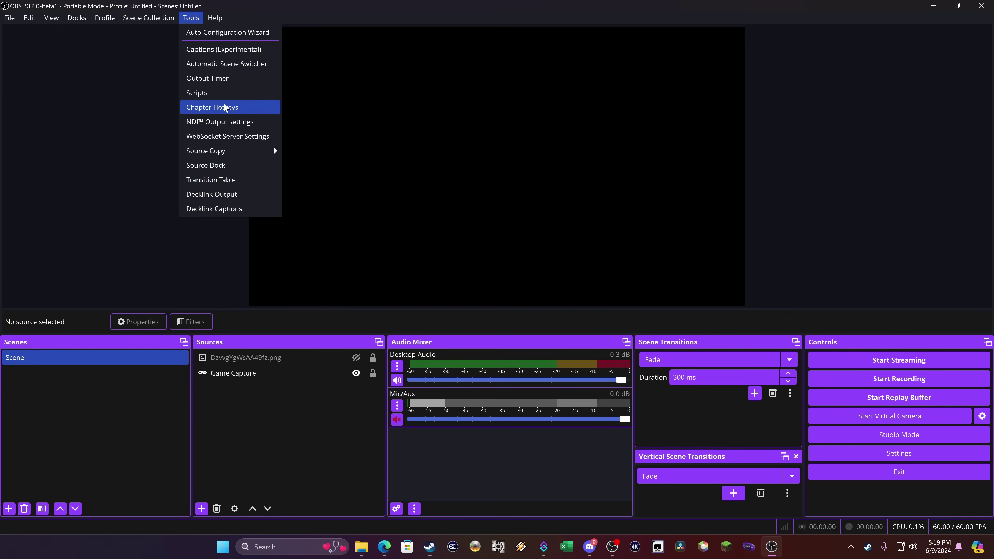
Add a new named chapter hotkey called Tip in the Chapter Hotkeys dialog
{"action": "left_click", "coordinate": [226, 104]}
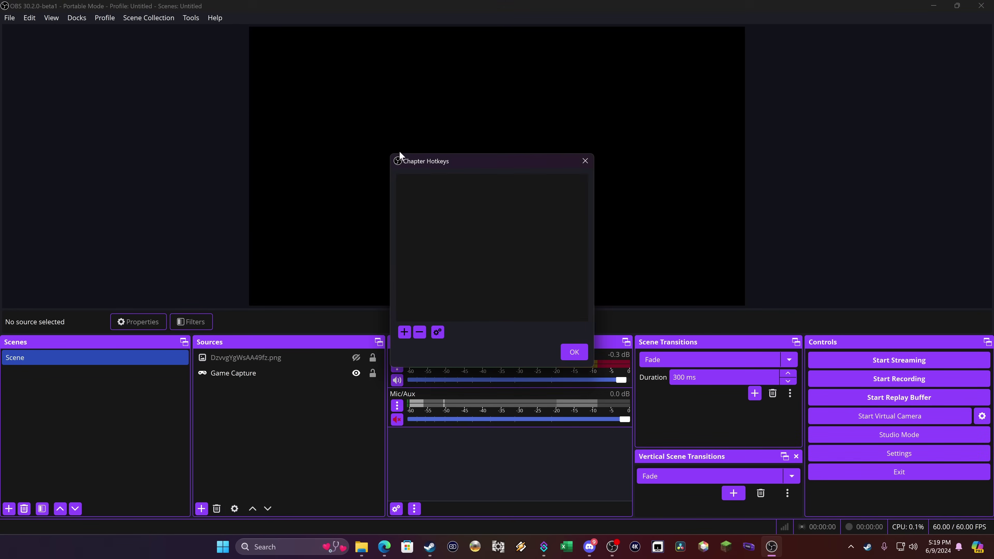
{"action": "left_click", "coordinate": [406, 332]}
{"action": "type", "text": "Ti"}
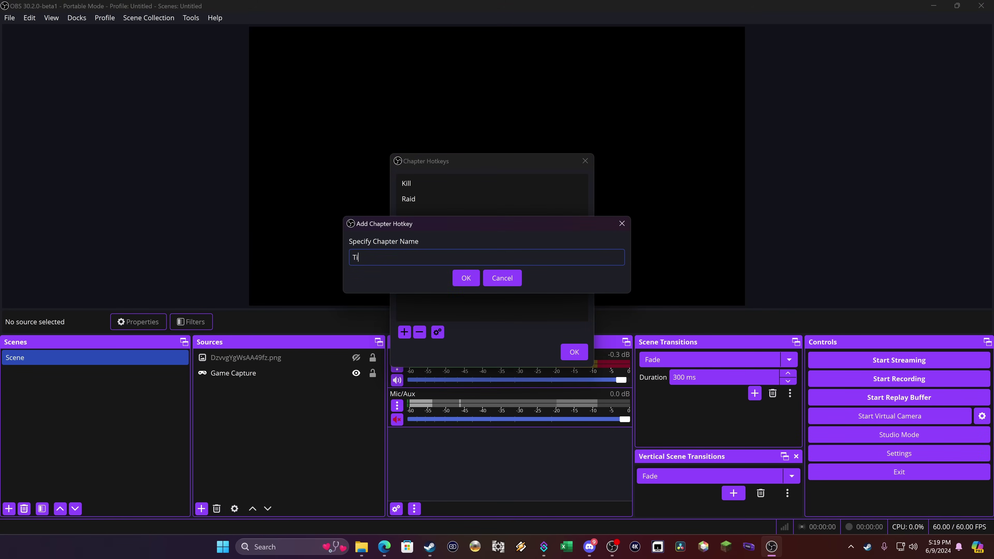
{"action": "type", "text": "p"}
{"action": "key", "text": "Return"}
Assign Alt+8, Alt+9 and Alt+0 to the Kill, Raid and Tip chapter markers and save
{"action": "double_click", "coordinate": [429, 181]}
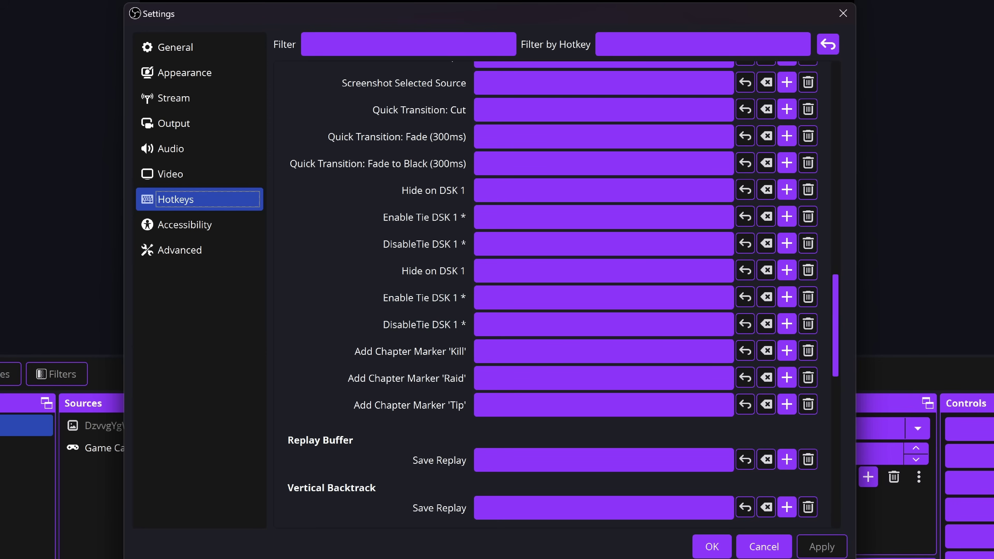
{"action": "left_click", "coordinate": [603, 378]}
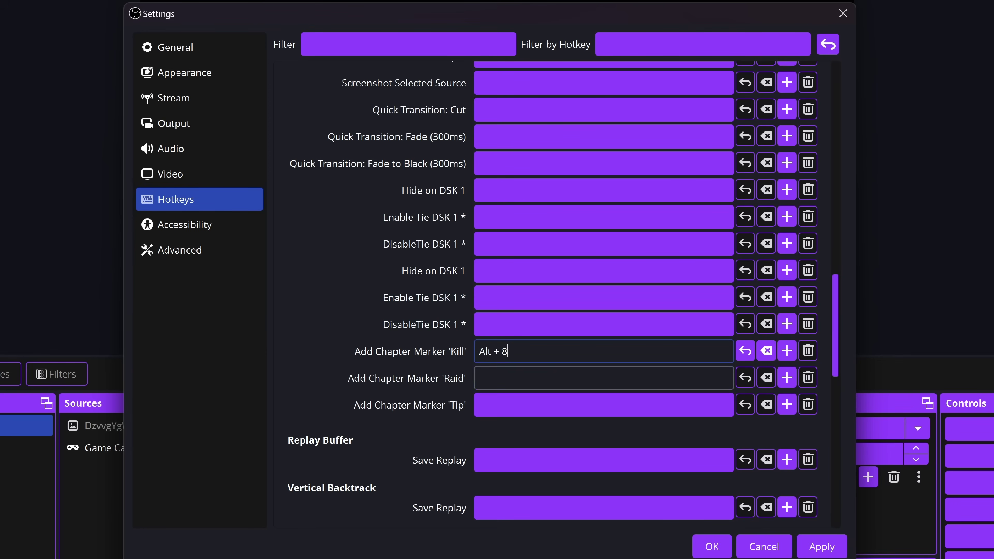
{"action": "key", "text": "alt"}
{"action": "left_click", "coordinate": [585, 395]}
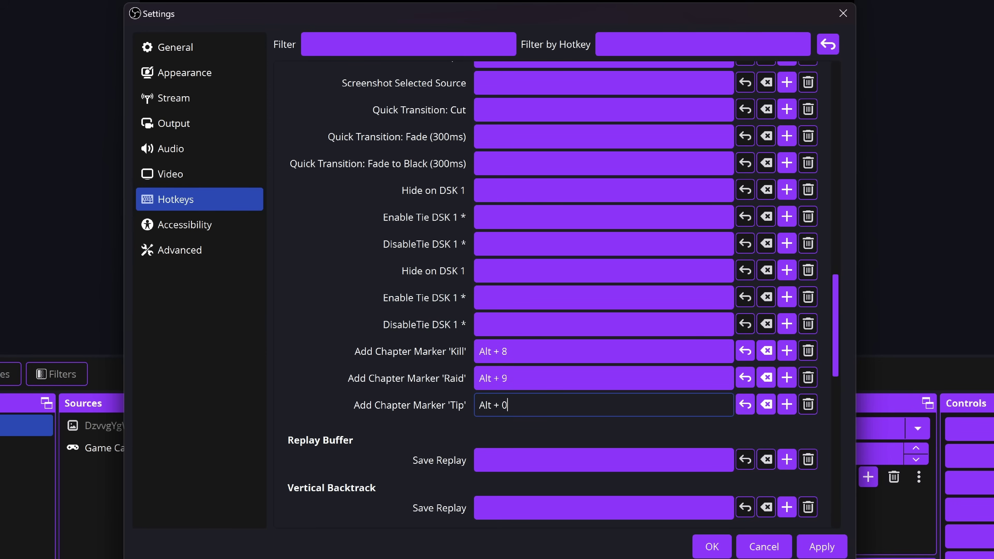
{"action": "left_click", "coordinate": [818, 547]}
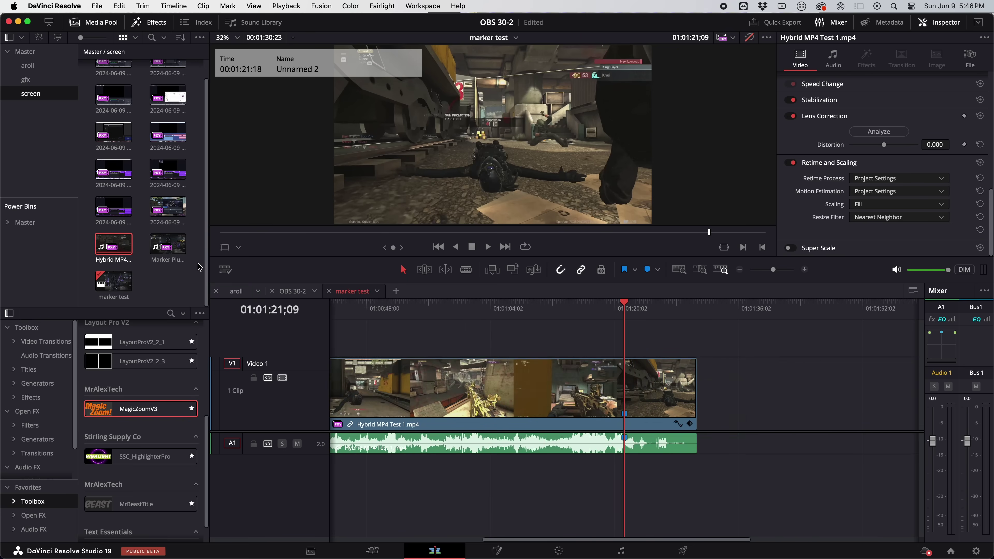
Place Marker Plugin Test after Hybrid MP4 Test 1 on the timeline and jump into it to see its Raid marker
{"action": "mouse_move", "coordinate": [168, 244]}
{"action": "left_mouse_down"}
{"action": "mouse_move", "coordinate": [266, 250]}
{"action": "mouse_move", "coordinate": [602, 349]}
{"action": "left_mouse_up"}
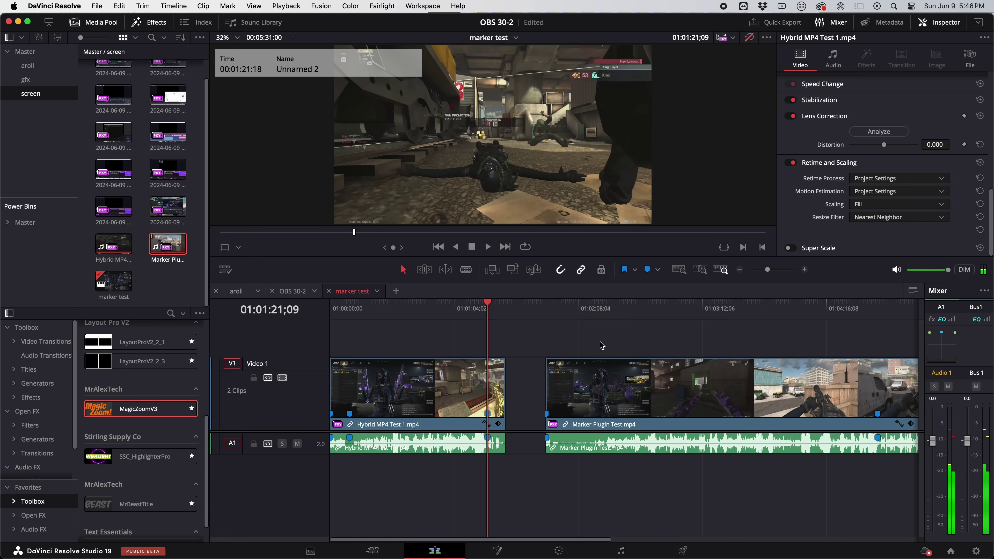
{"action": "scroll", "coordinate": [556, 413], "scroll_direction": "down", "scroll_amount": 2}
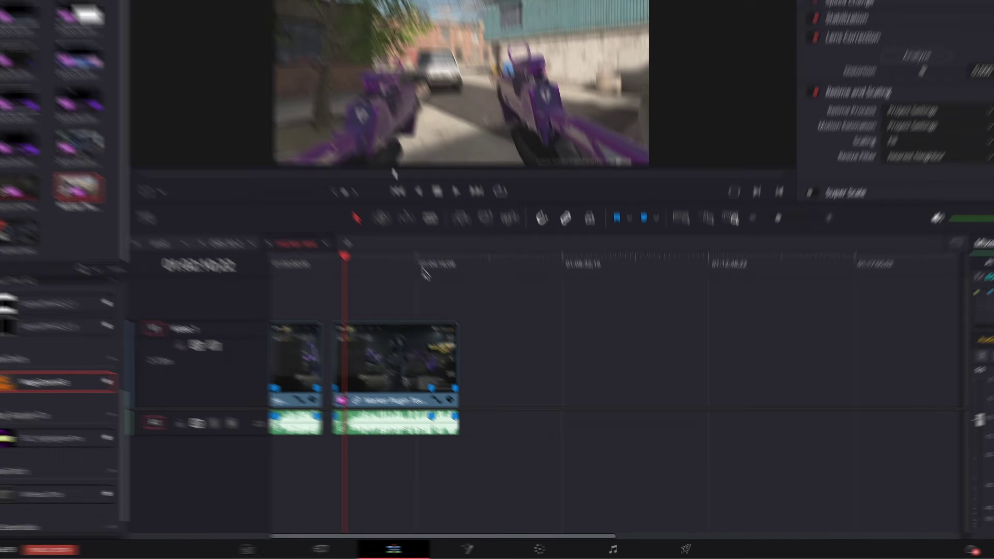
{"action": "left_click", "coordinate": [462, 338]}
{"action": "scroll", "coordinate": [527, 363], "scroll_direction": "up", "scroll_amount": 3}
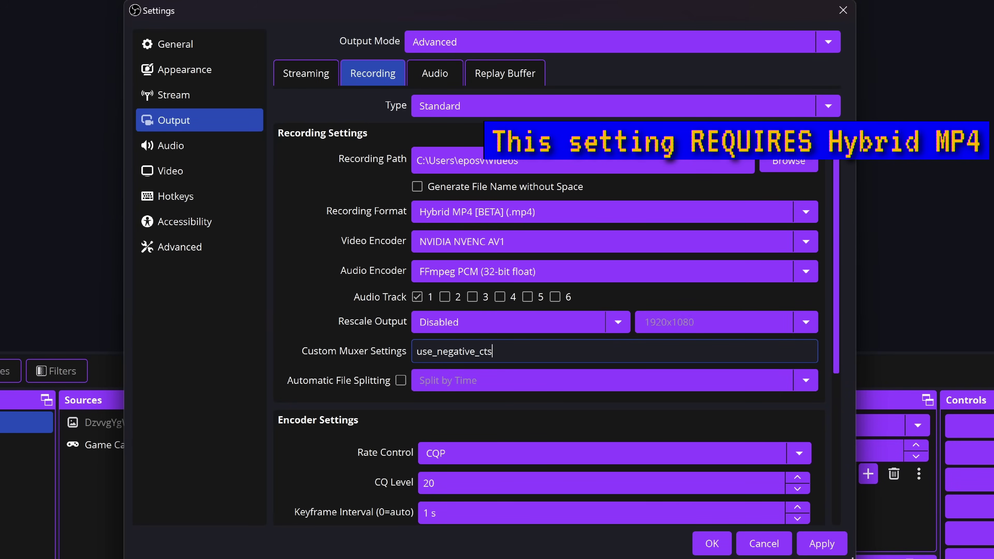
{"action": "type", "text": "wi"}
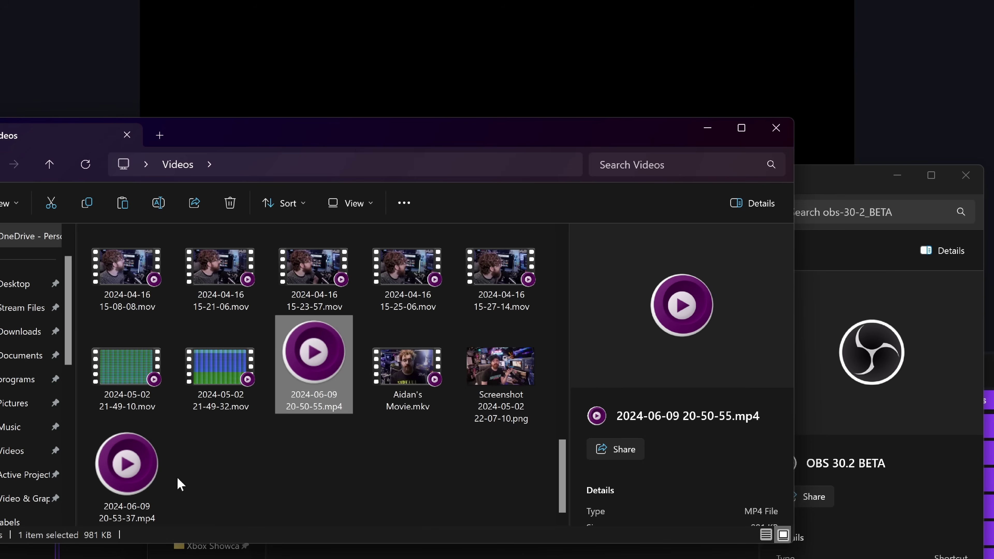
{"action": "right_click", "coordinate": [161, 477]}
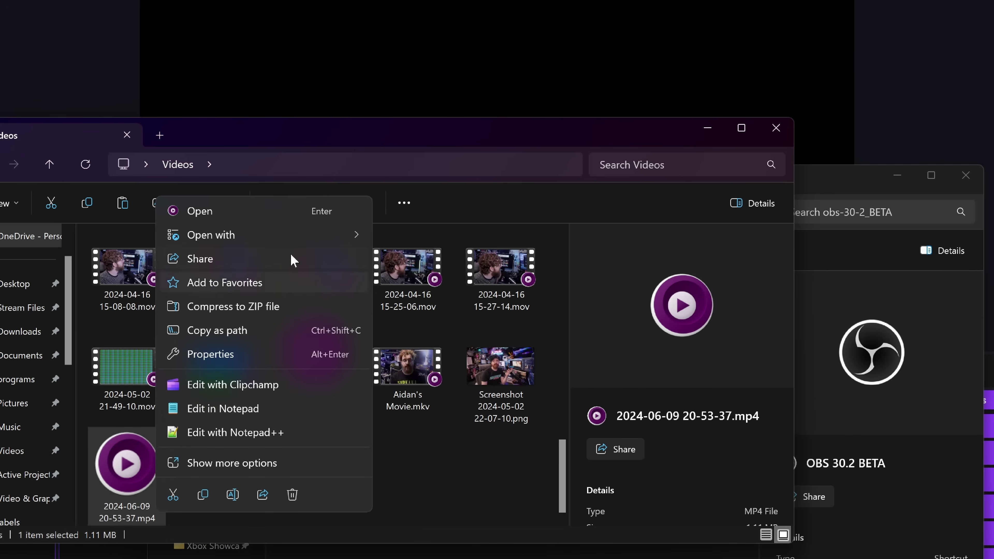
{"action": "mouse_move", "coordinate": [298, 235]}
{"action": "left_click", "coordinate": [419, 260]}
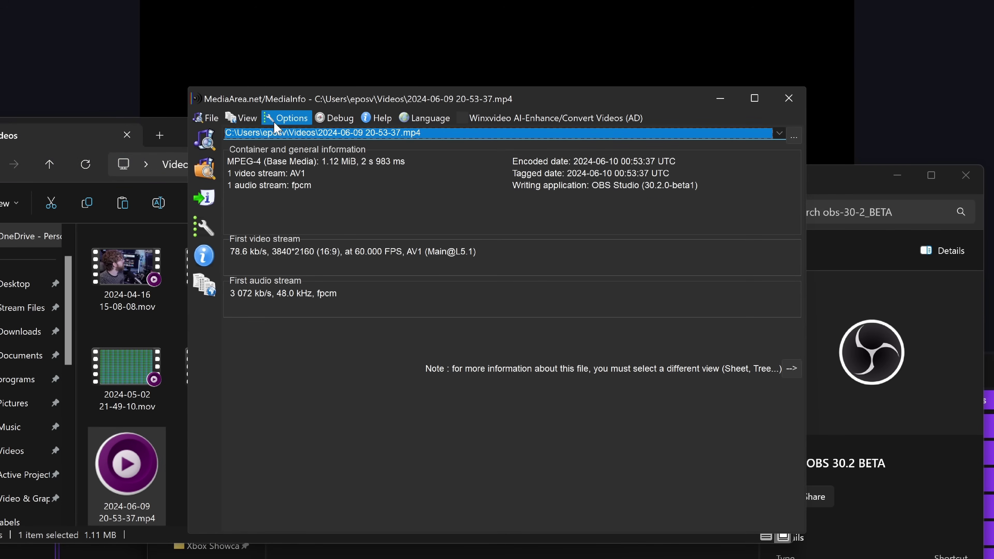
{"action": "left_click", "coordinate": [241, 118]}
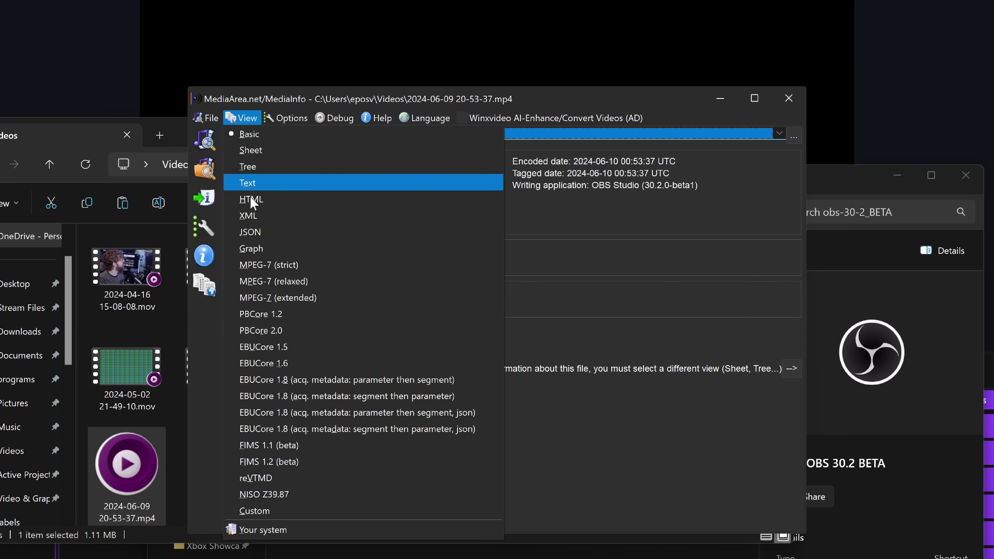
{"action": "left_click", "coordinate": [251, 181]}
{"action": "scroll", "coordinate": [363, 333], "scroll_direction": "down", "scroll_amount": 15}
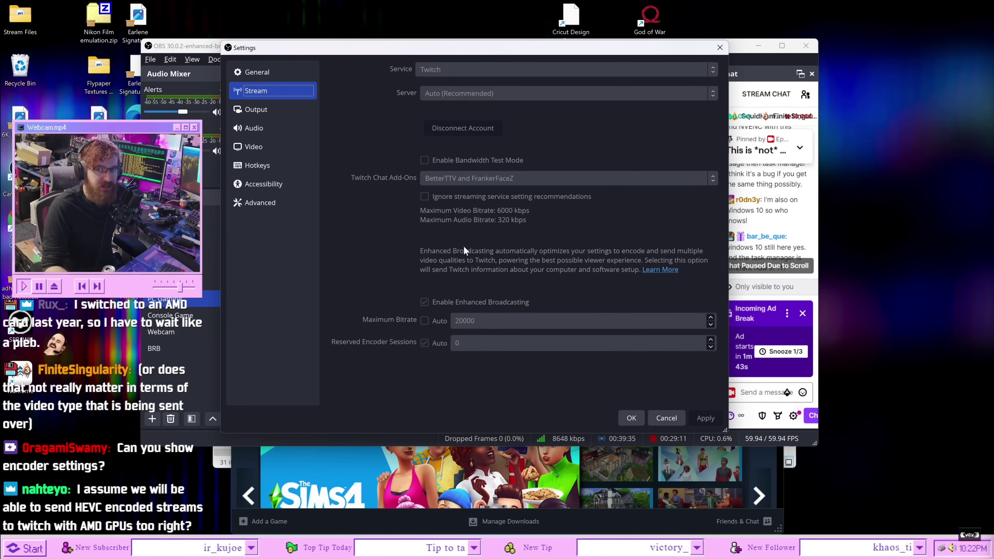
Switch OBS Settings to the Output page
{"action": "left_click", "coordinate": [266, 111]}
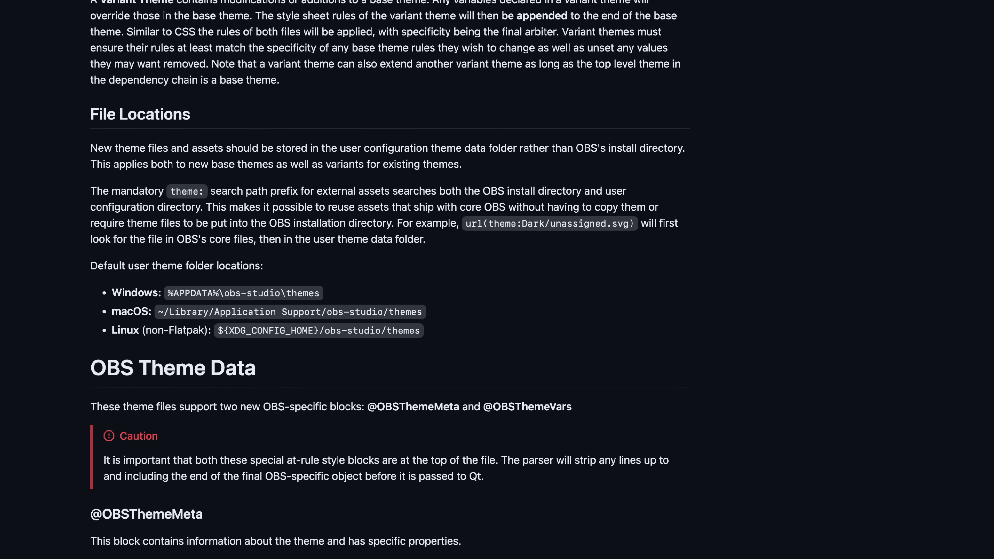
Scroll the Composable Themes wiki down to the theme file locations and OBS Theme Data sections
{"action": "scroll", "coordinate": [390, 280], "scroll_direction": "down", "scroll_amount": 2}
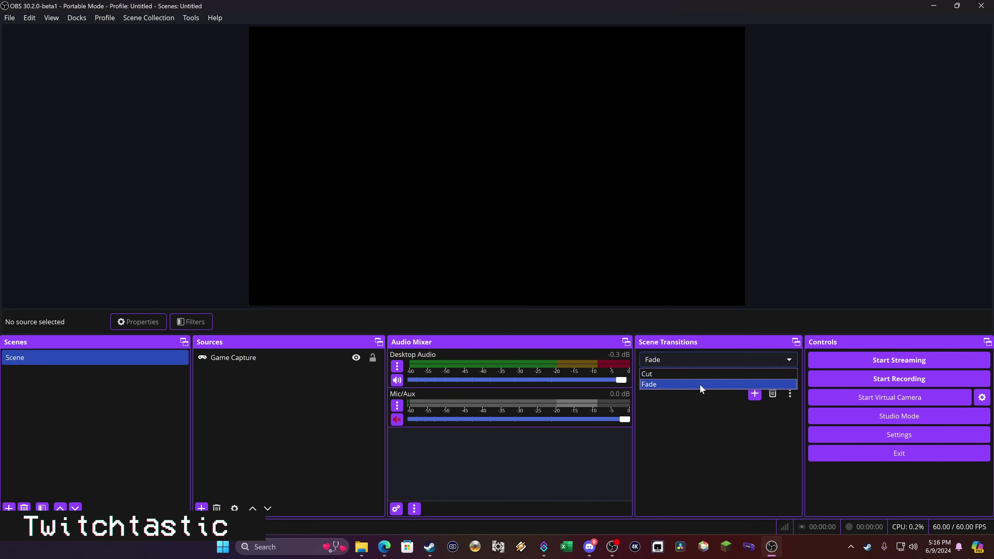
Apply the Sailor theme, lower the dock panels for a taller preview, and check the Edit menu's undo entry
{"action": "left_click", "coordinate": [148, 18]}
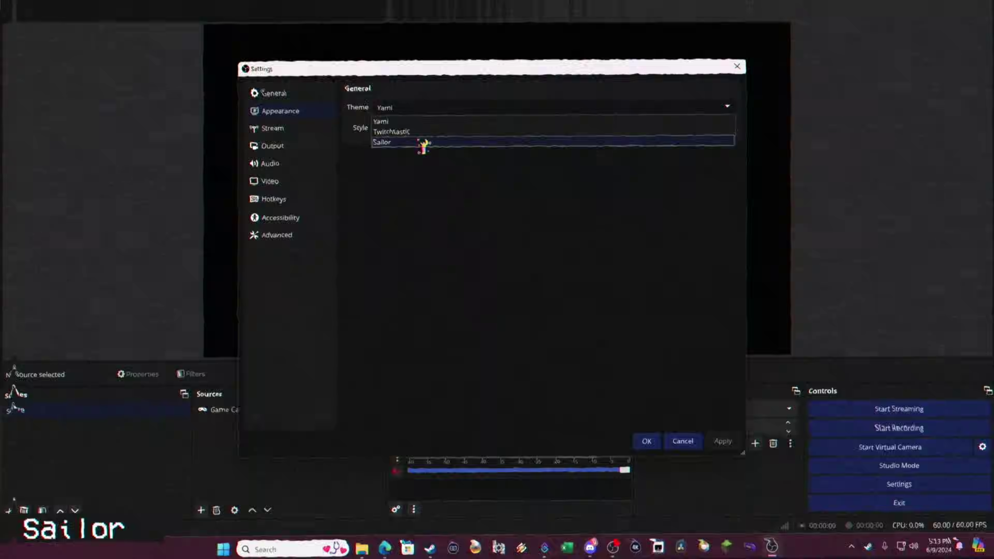
{"action": "left_click", "coordinate": [421, 142]}
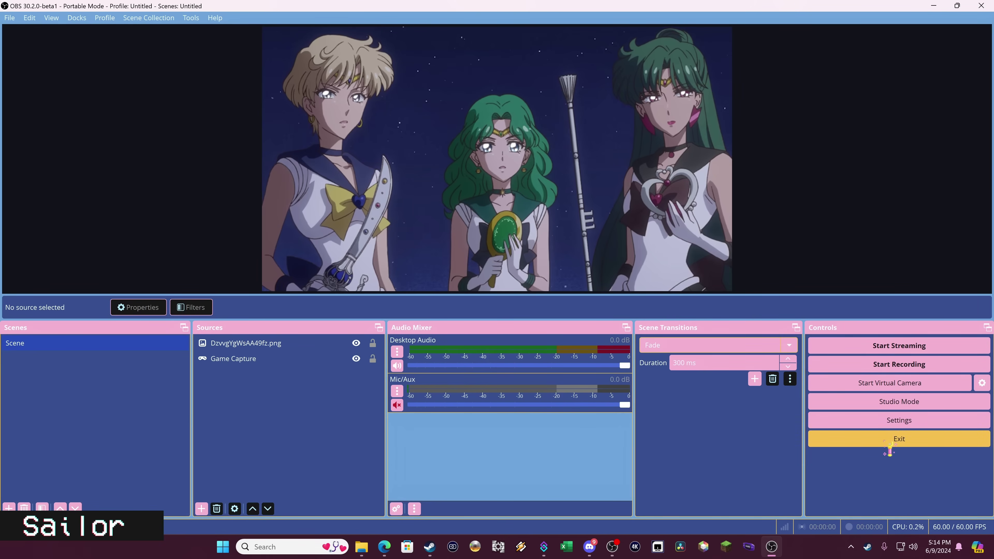
{"action": "mouse_move", "coordinate": [842, 318]}
{"action": "left_mouse_down"}
{"action": "mouse_move", "coordinate": [838, 355]}
{"action": "mouse_move", "coordinate": [842, 332]}
{"action": "left_mouse_up"}
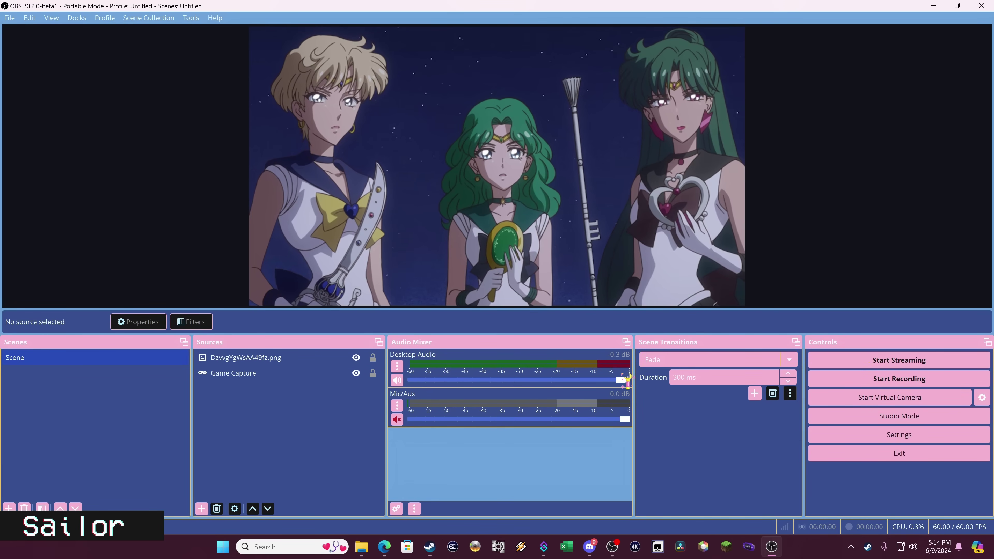
{"action": "left_click", "coordinate": [254, 355]}
{"action": "left_click", "coordinate": [105, 18]}
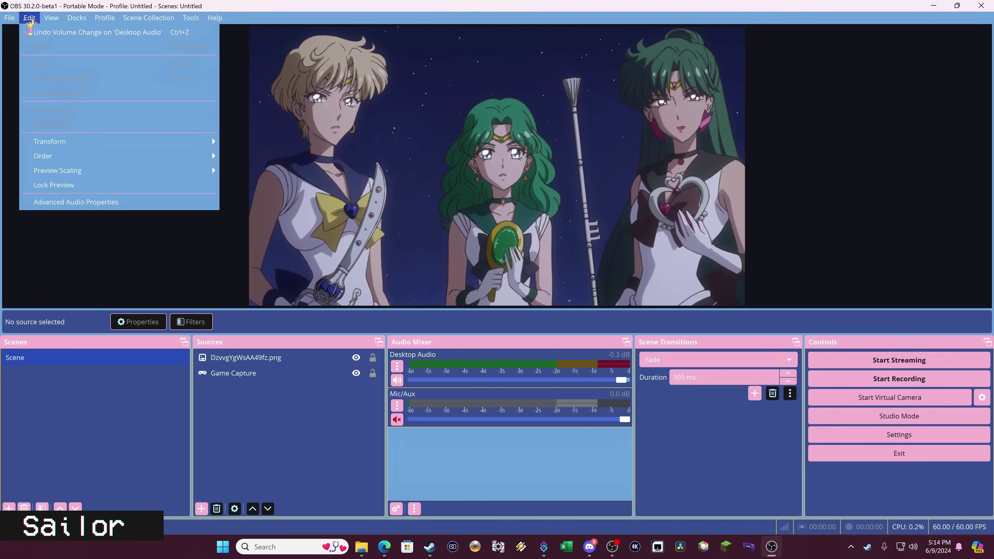
{"action": "left_click", "coordinate": [70, 377]}
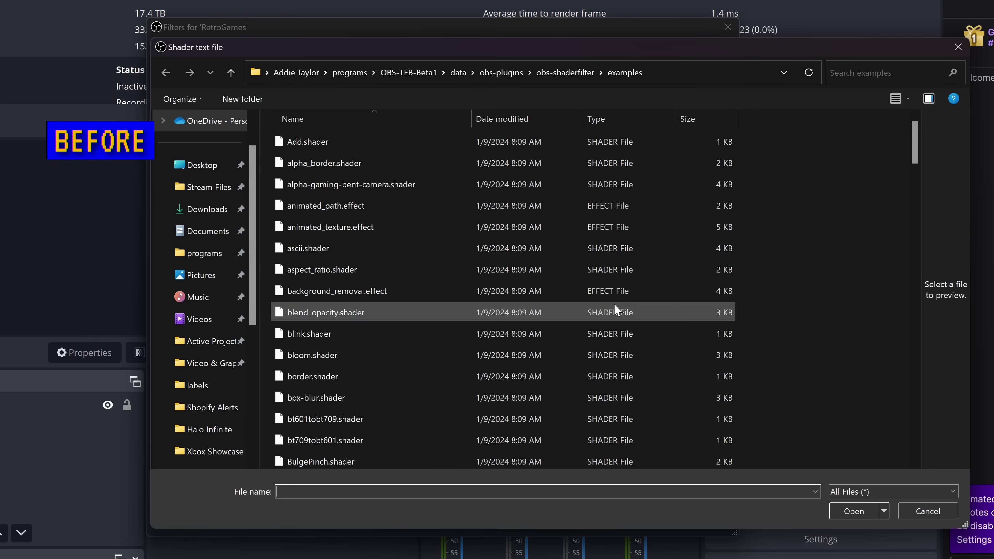
Load the Pokemon Gold .sav file from Downloads as the shader, then reopen its file picker
{"action": "left_click", "coordinate": [202, 212]}
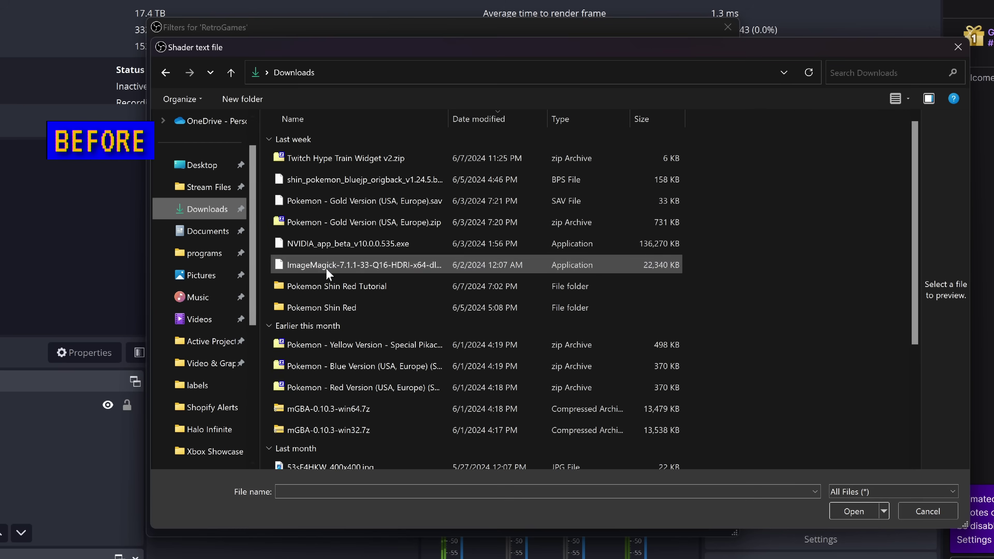
{"action": "double_click", "coordinate": [337, 200]}
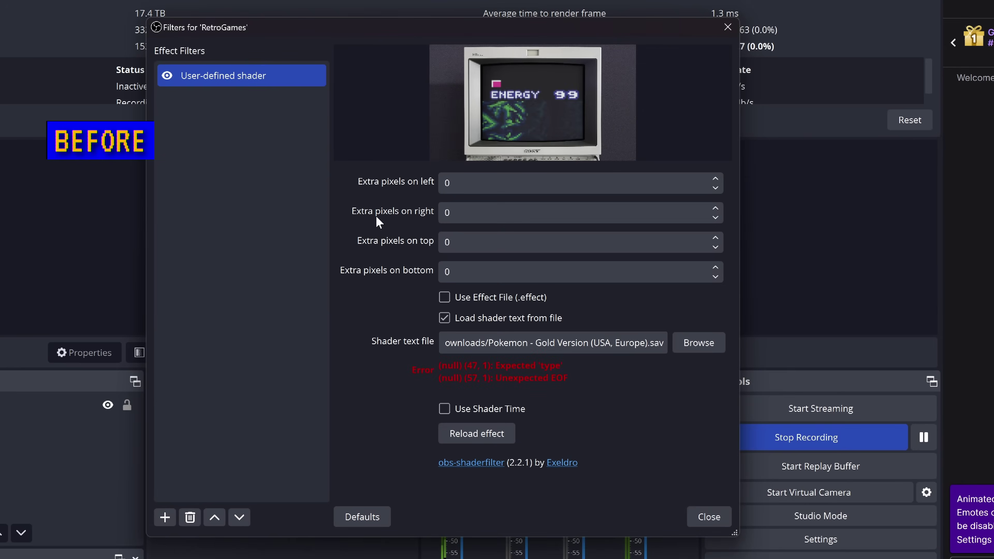
{"action": "left_click", "coordinate": [700, 344]}
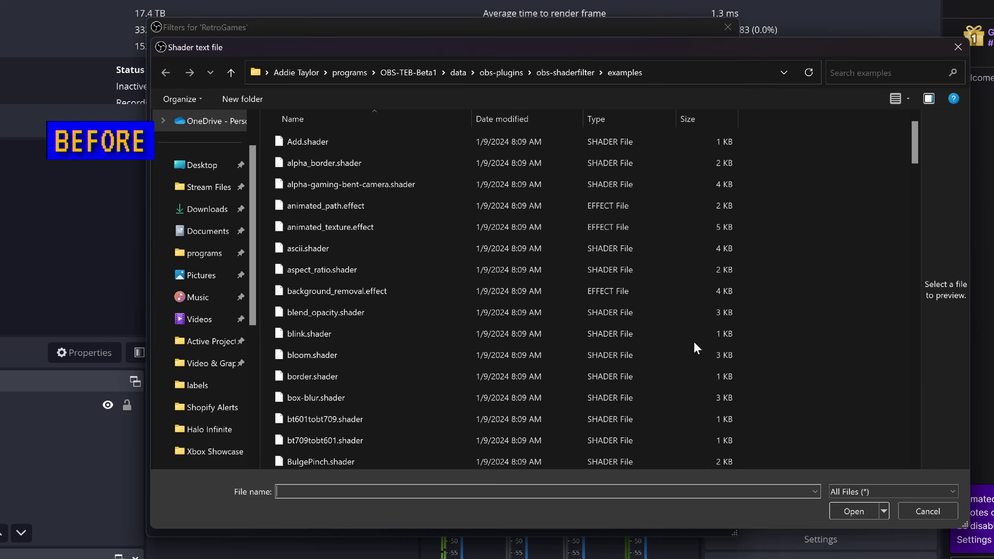
{"action": "left_click", "coordinate": [928, 511]}
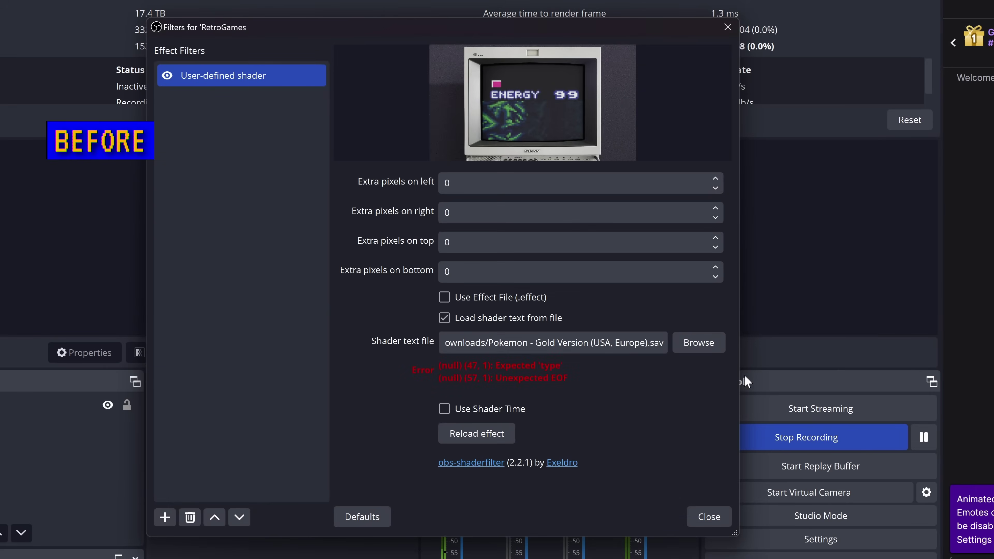
{"action": "left_click", "coordinate": [700, 344]}
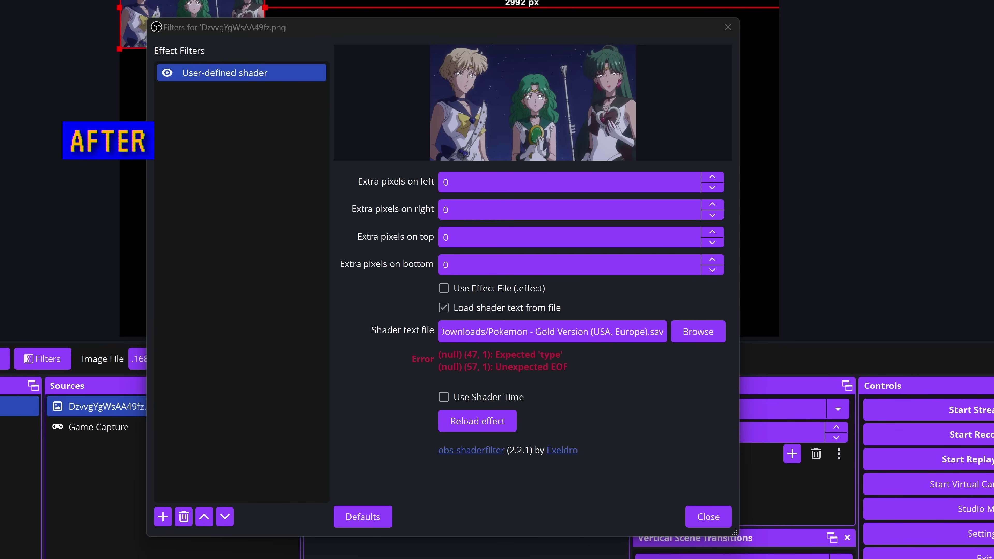
{"action": "left_click", "coordinate": [693, 332]}
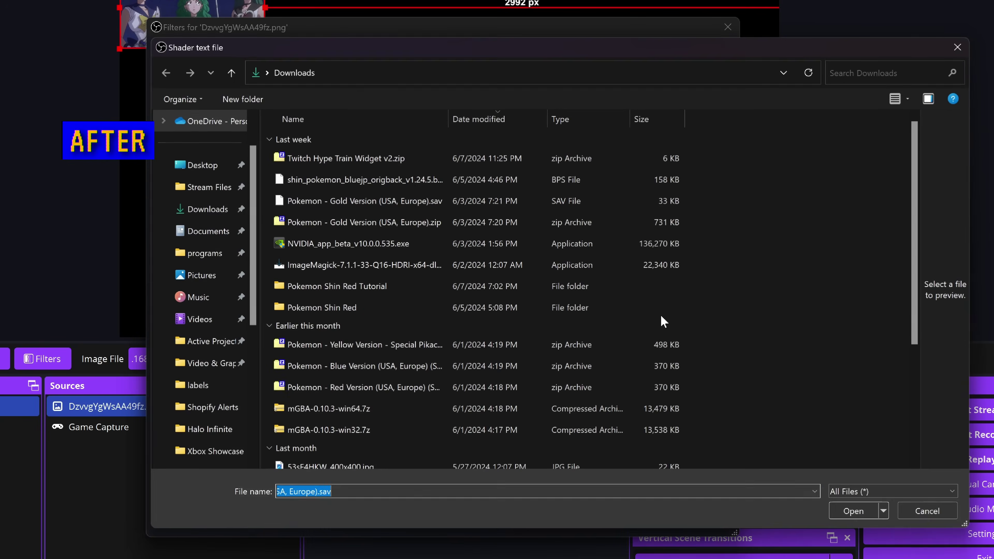